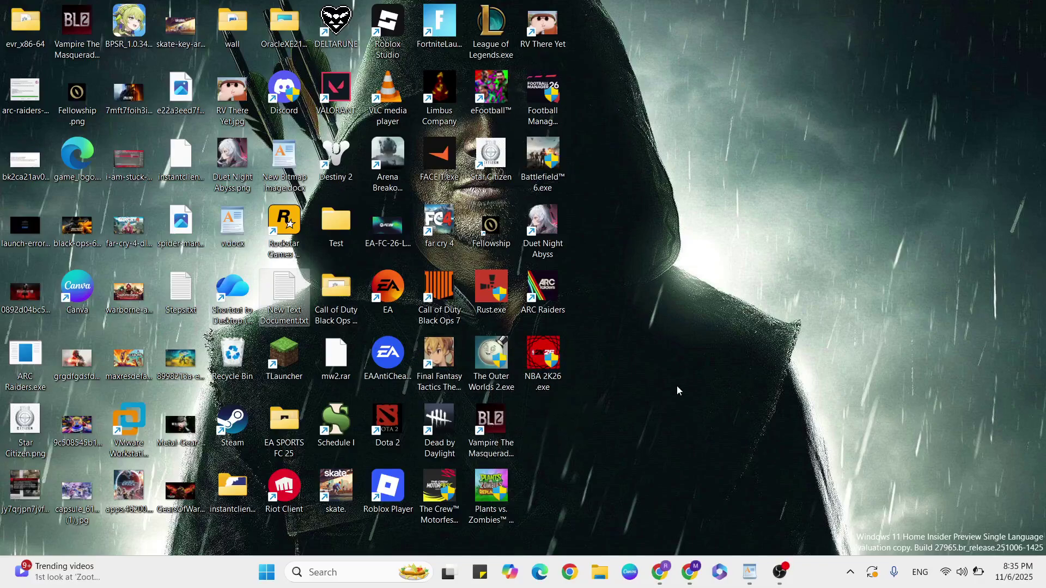
Check the v.docx notes, then open the Properties of Football Manager 26.exe on the desktop
click(750, 572)
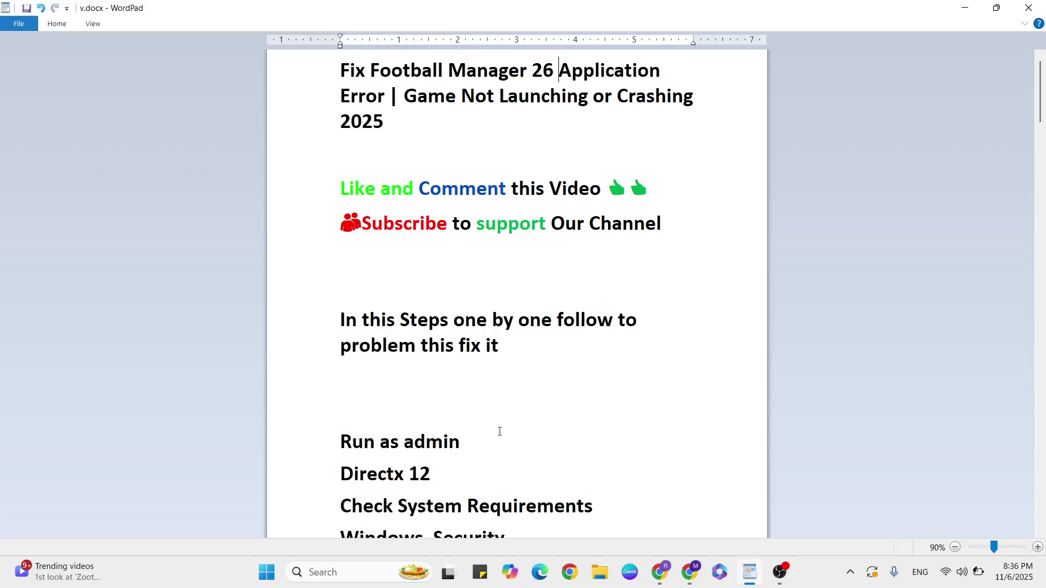
key(super+d)
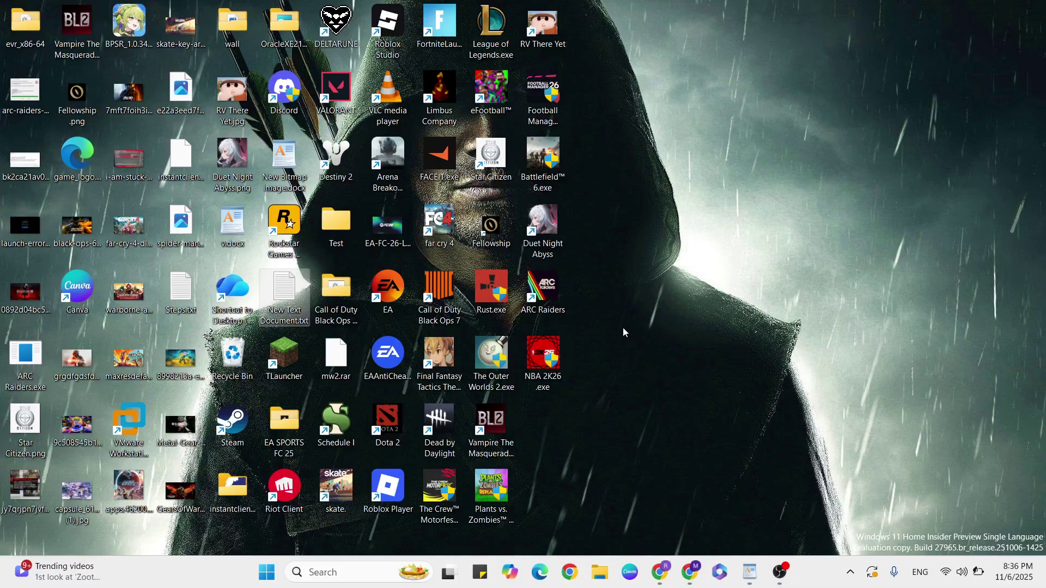
click(542, 97)
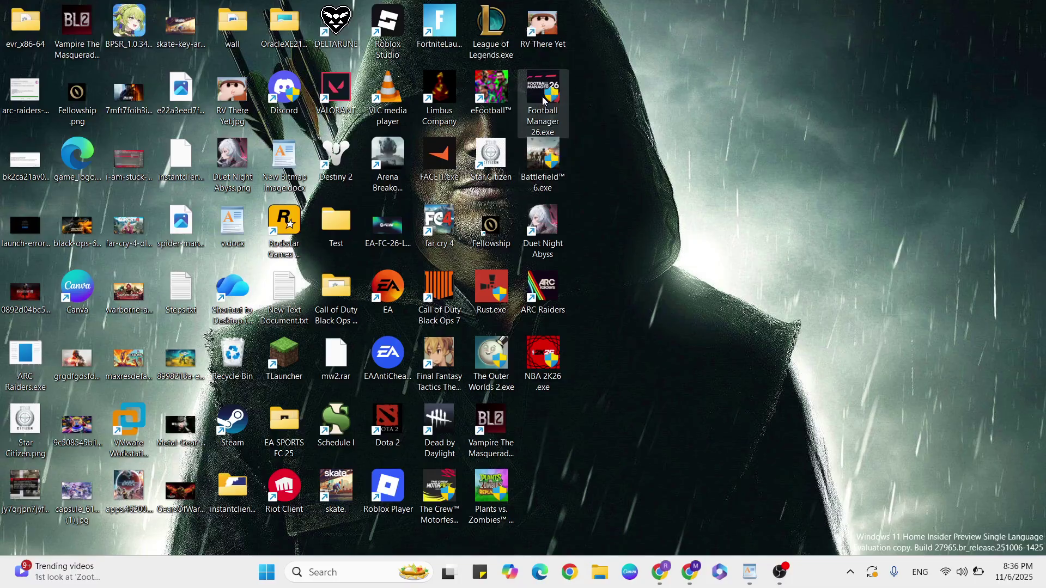
right_click(541, 97)
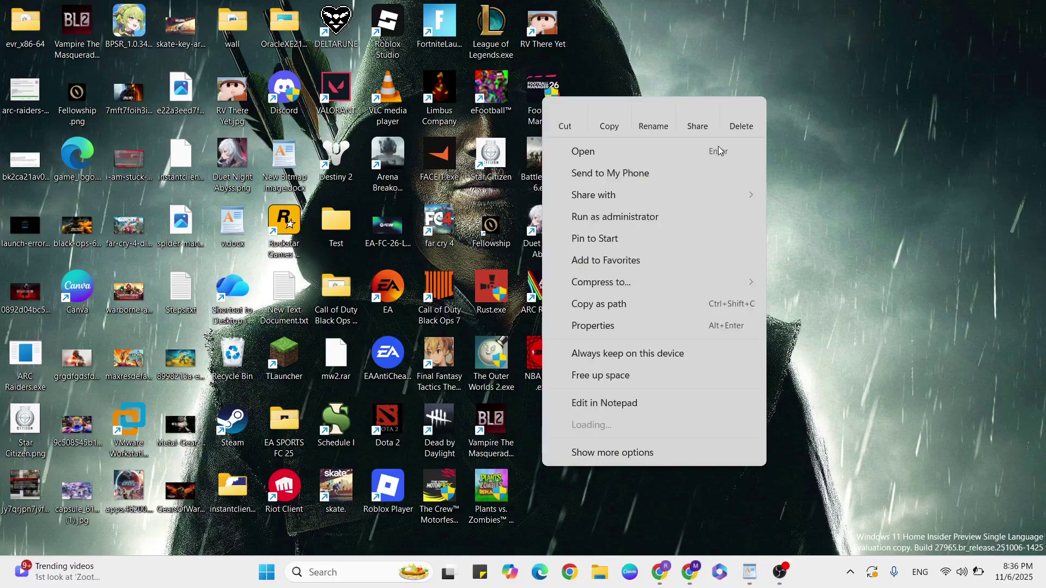
click(603, 327)
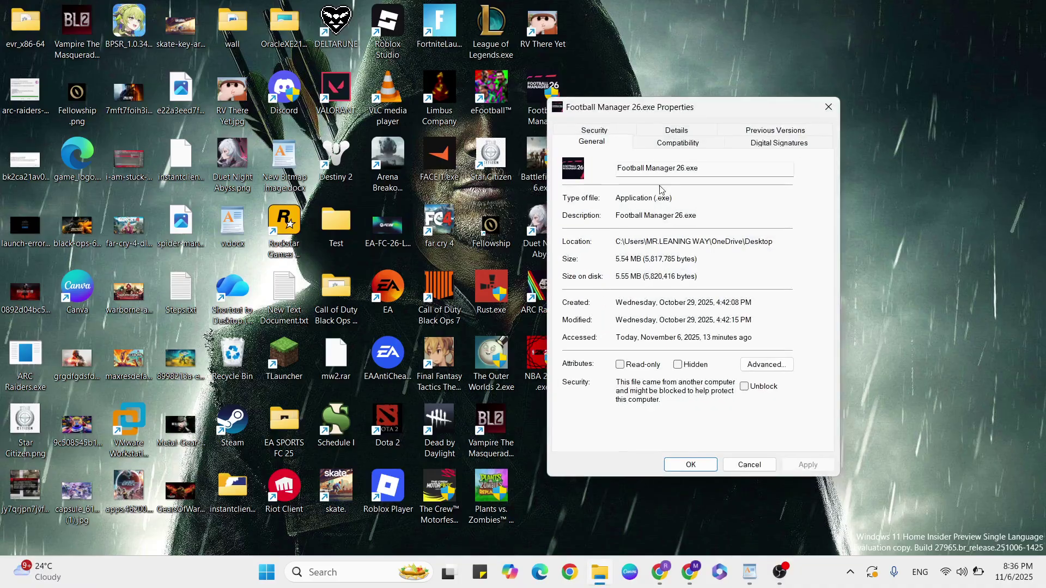
Enable Windows 8 compatibility mode and Run as administrator, apply, and close the properties
click(677, 144)
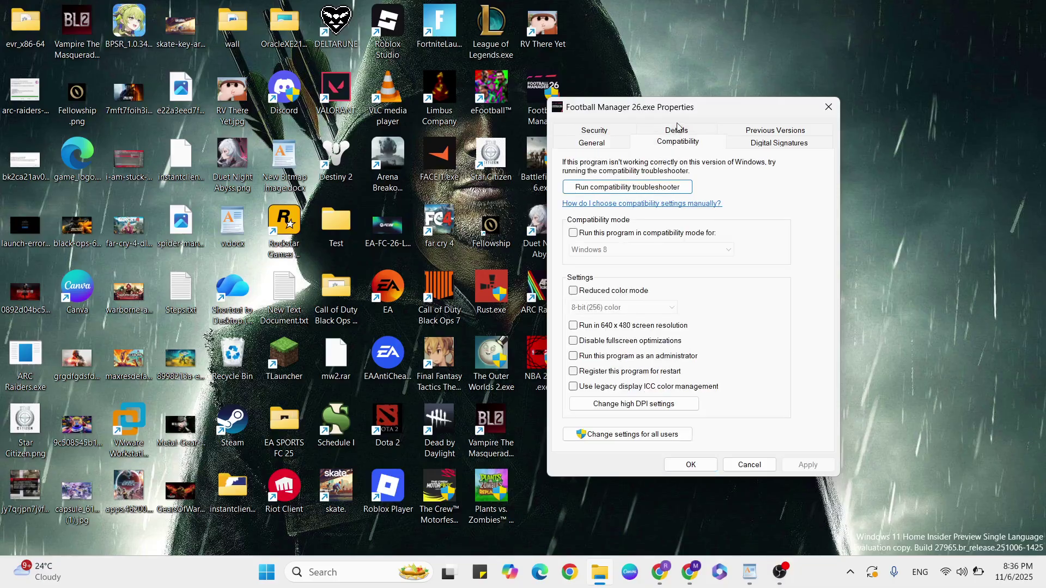
click(572, 234)
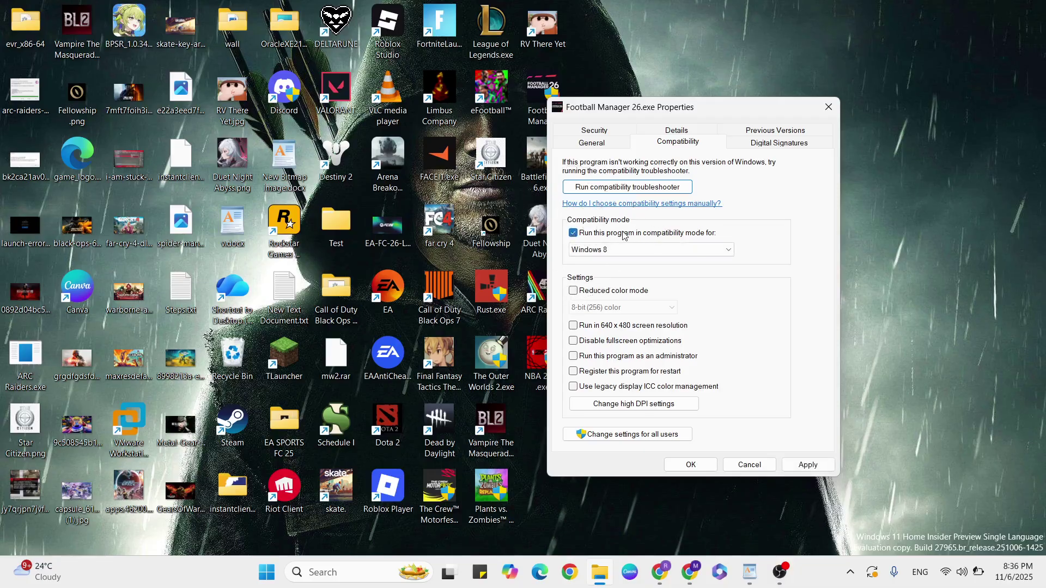
click(599, 359)
click(805, 464)
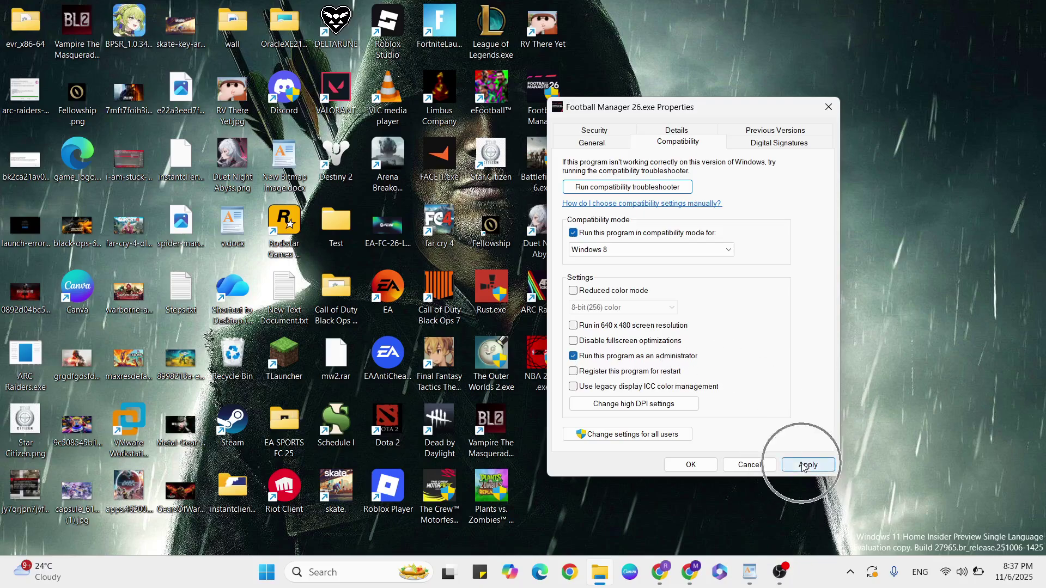
click(756, 467)
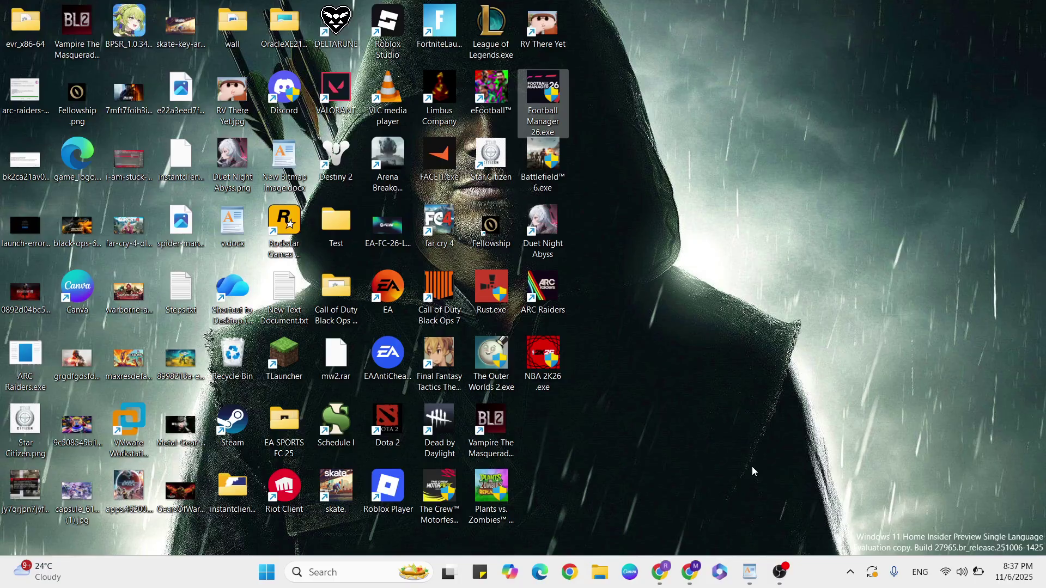
Open Chrome maximized and search Google for 'directx end user runtime'
click(747, 571)
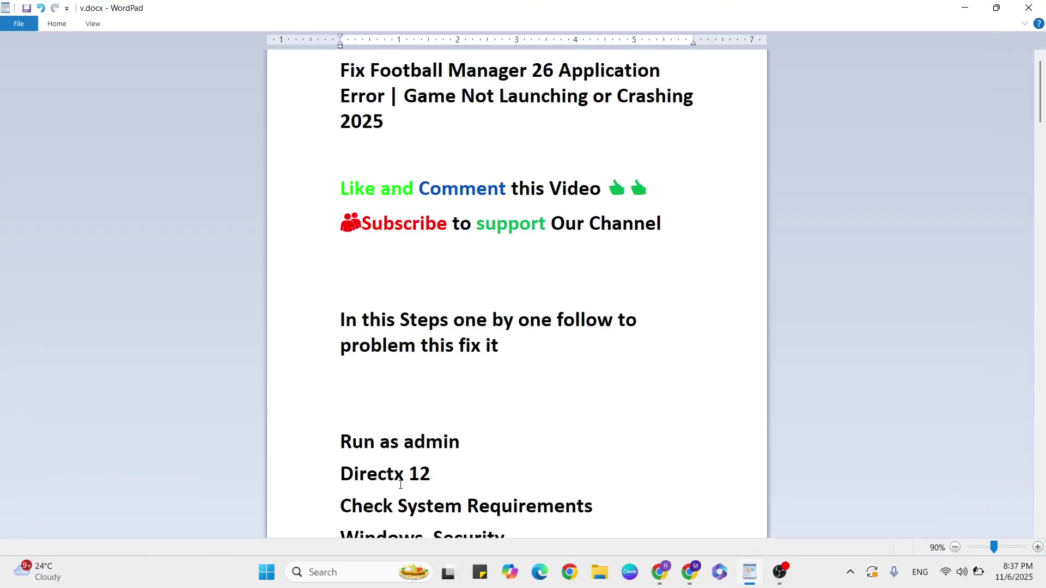
key(super+d)
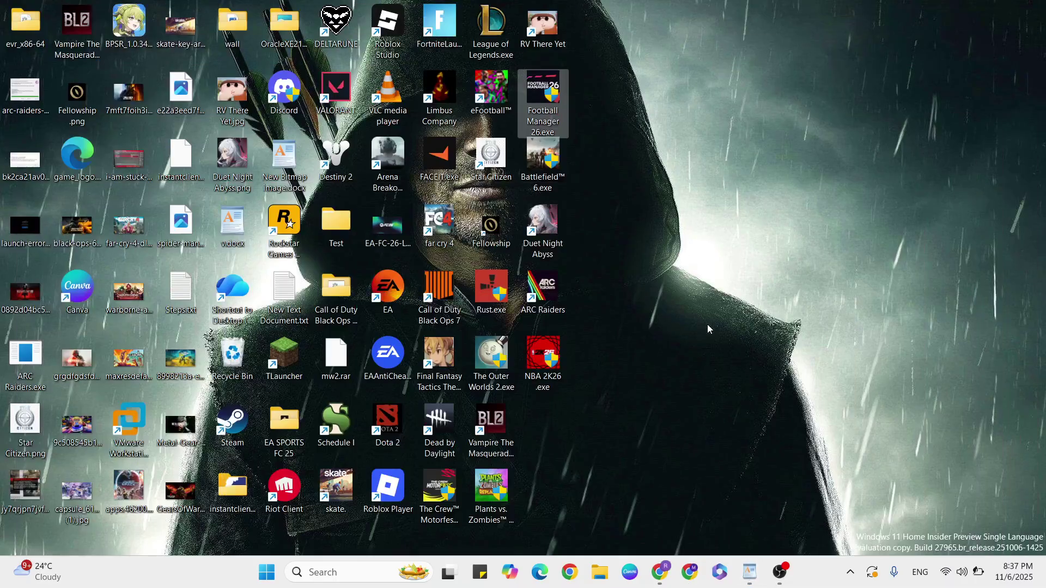
click(690, 573)
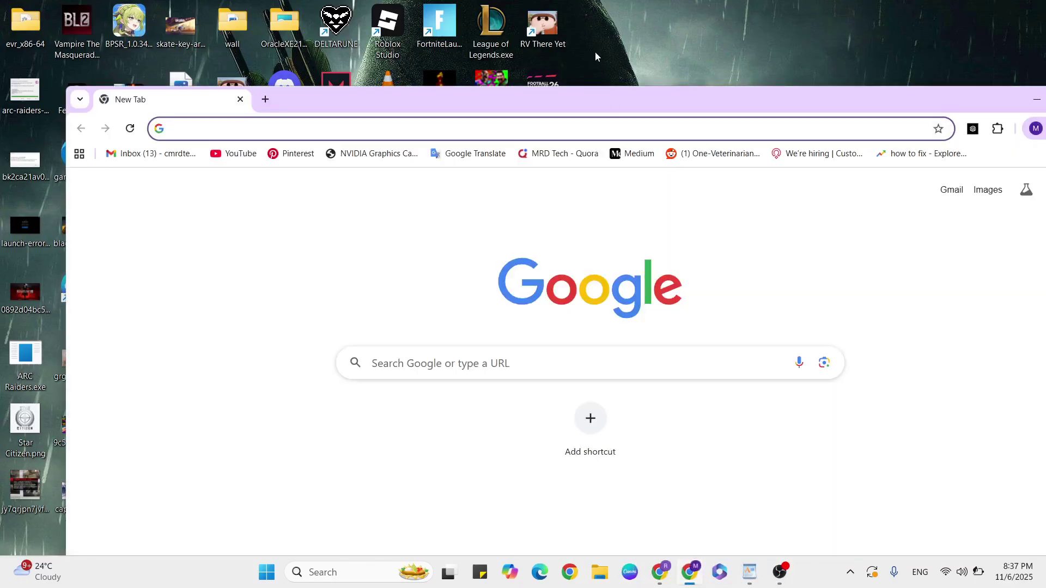
double_click(571, 91)
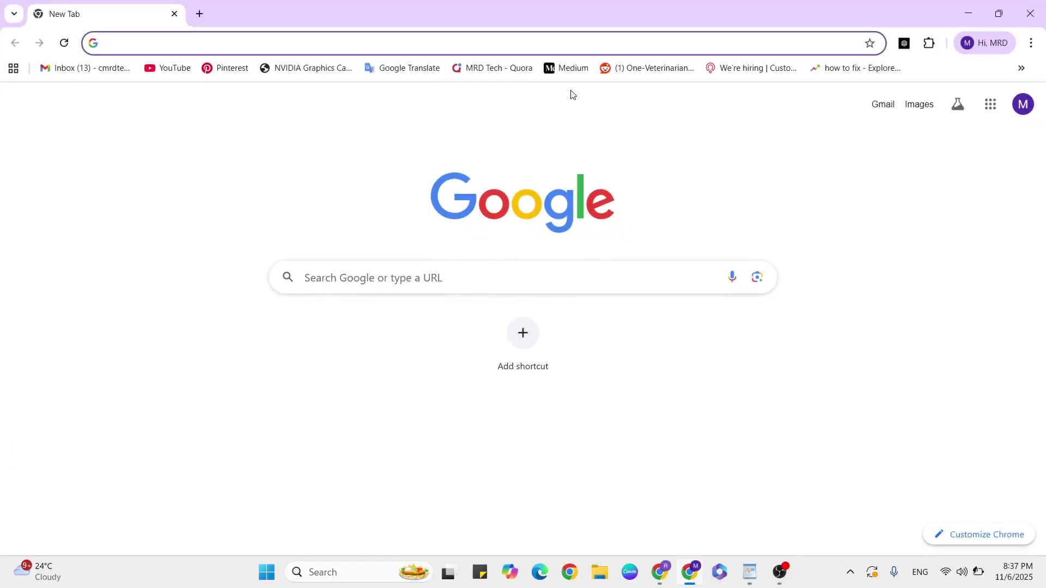
text(directx)
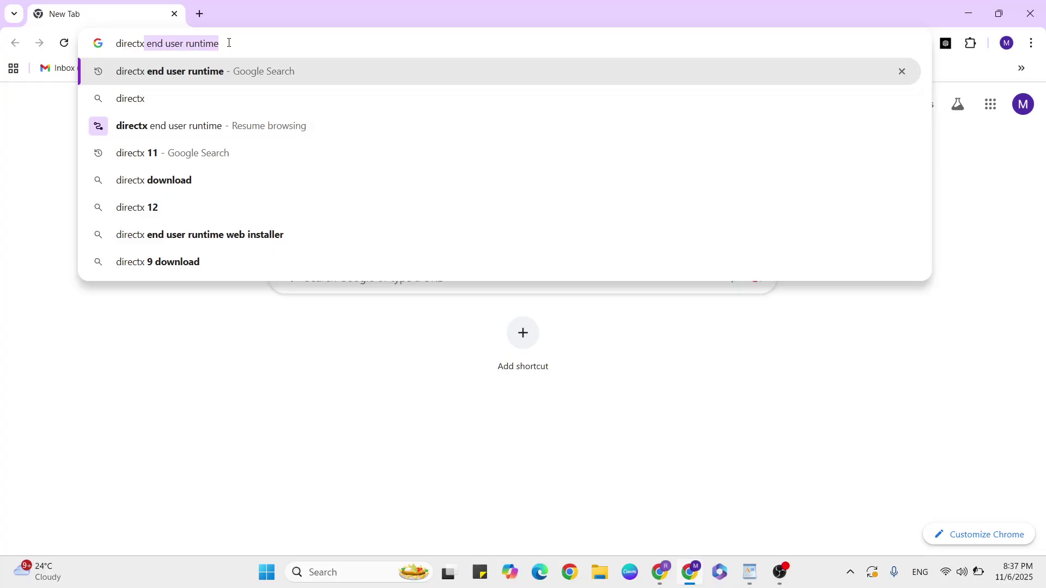
key(Return)
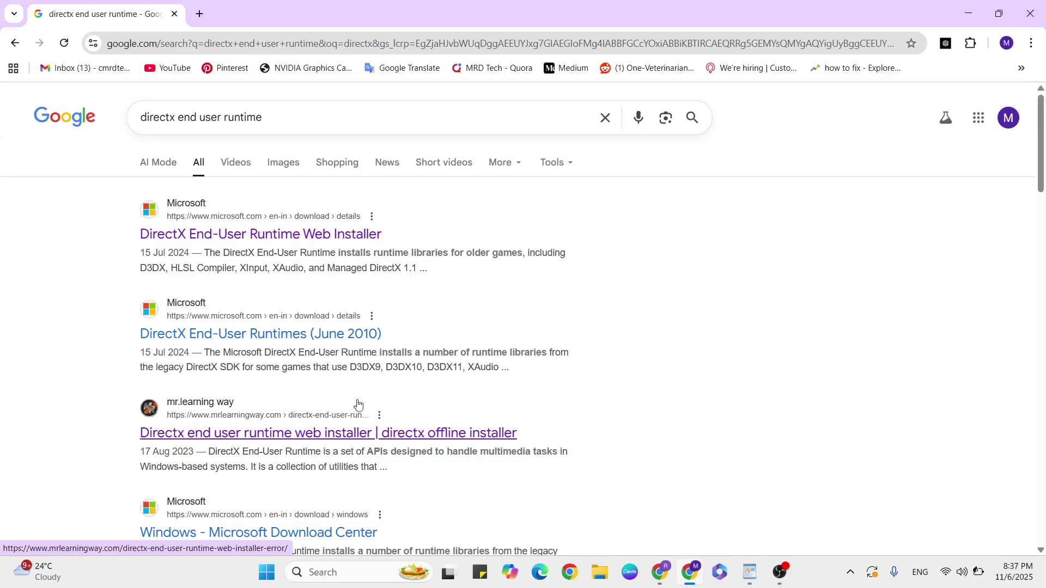
click(1033, 16)
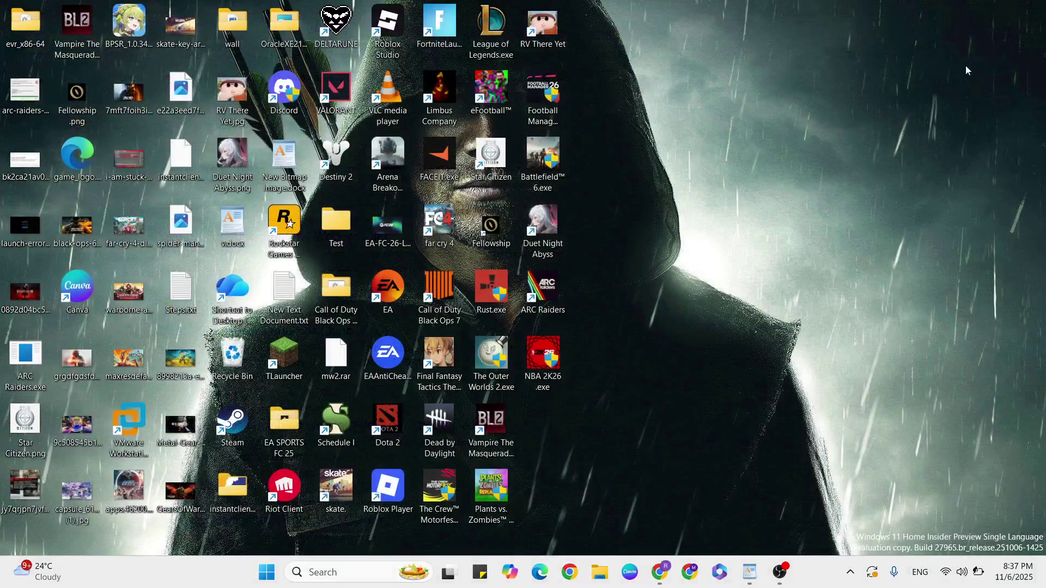
click(850, 250)
click(750, 571)
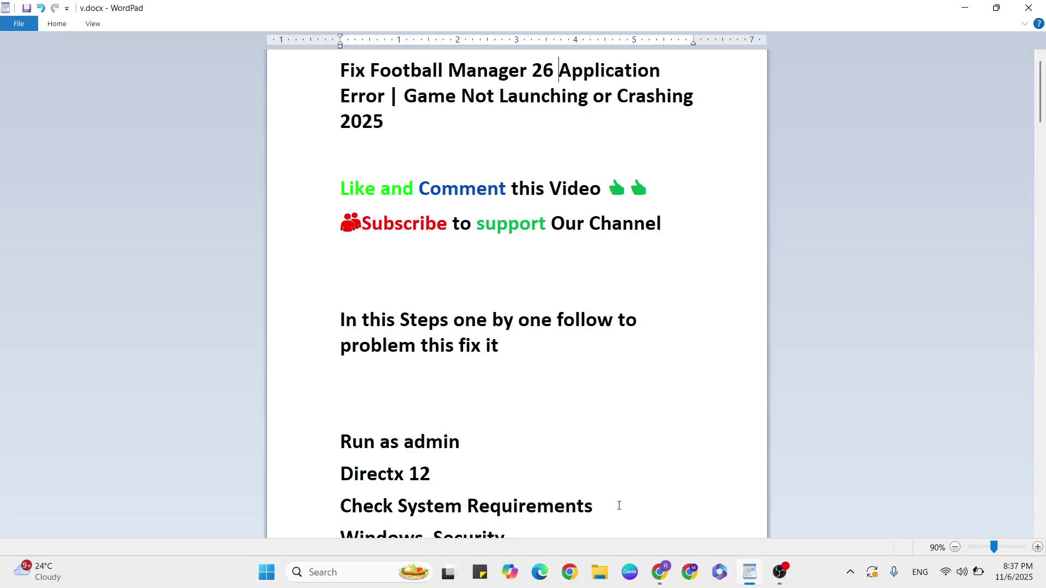
key(Down)
key(Down)
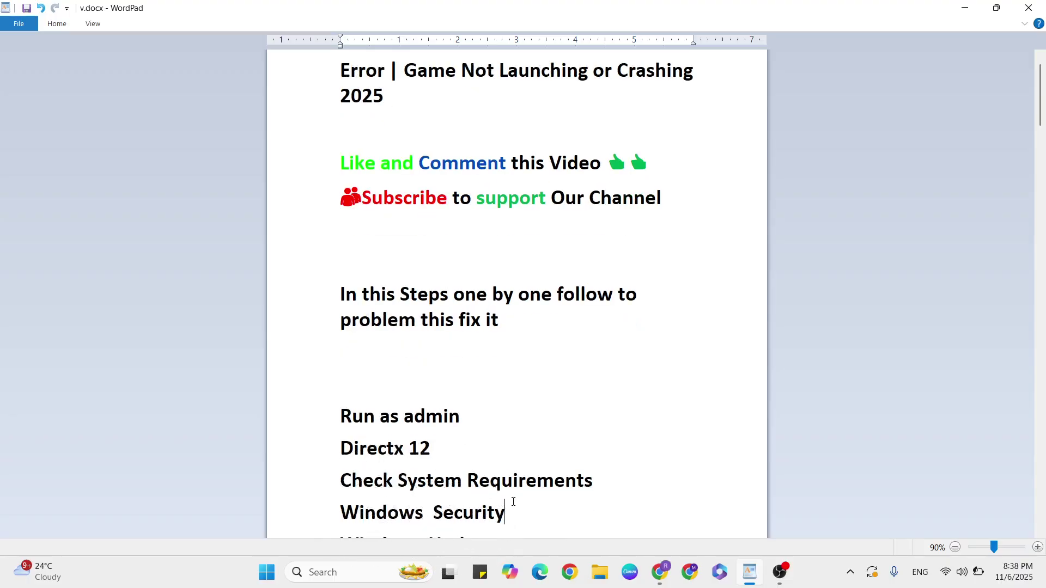
Open Windows Security, switch Real-time protection off in Virus & threat protection settings, and close it
key(super+d)
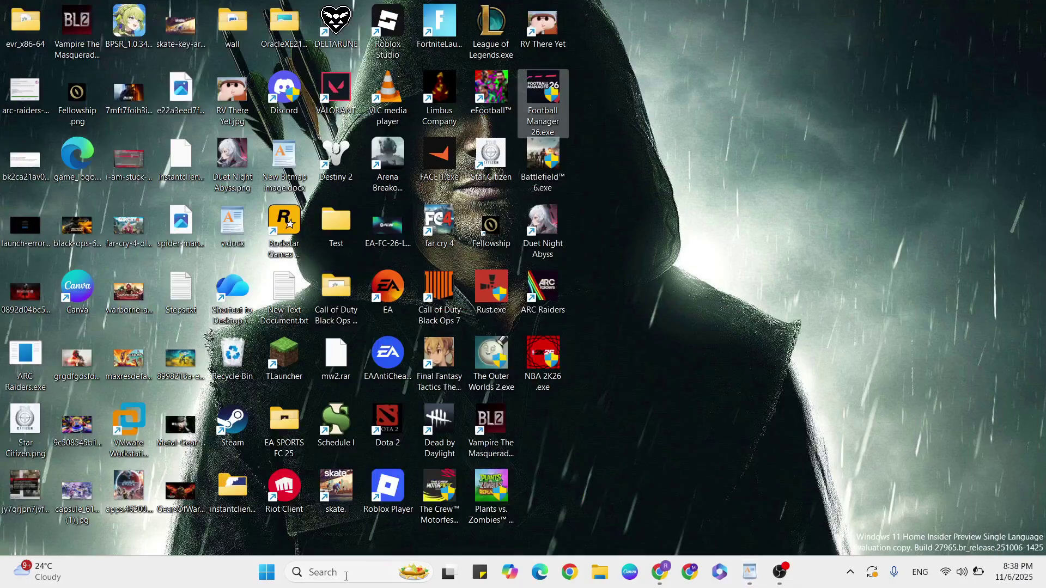
click(336, 582)
text(windows)
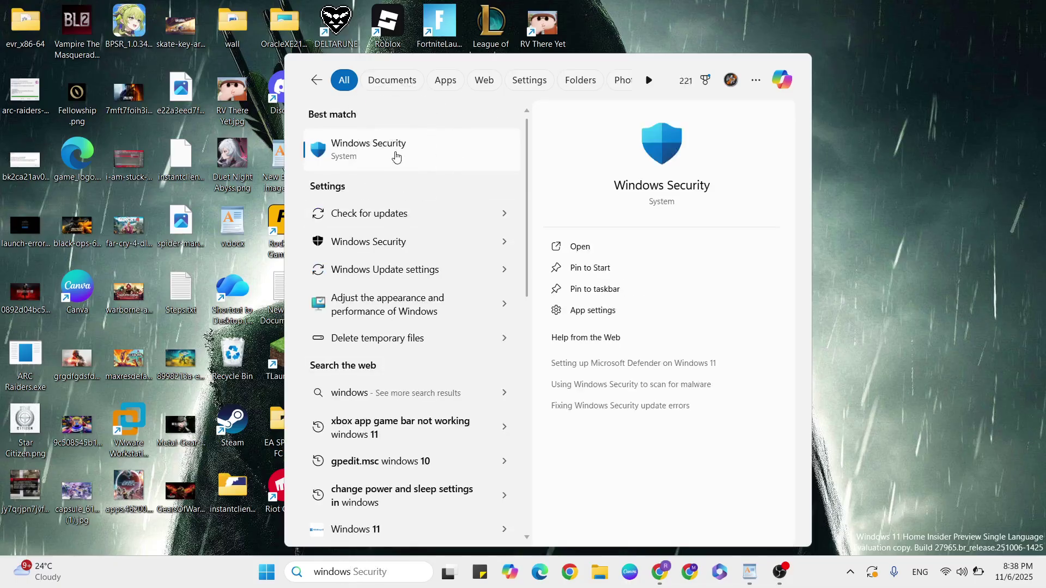
click(376, 161)
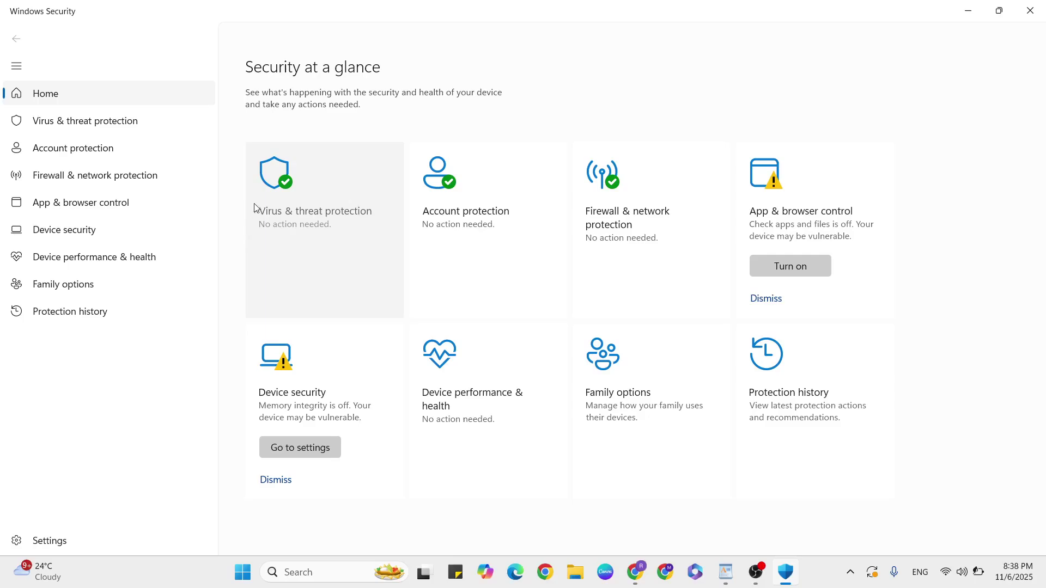
click(299, 238)
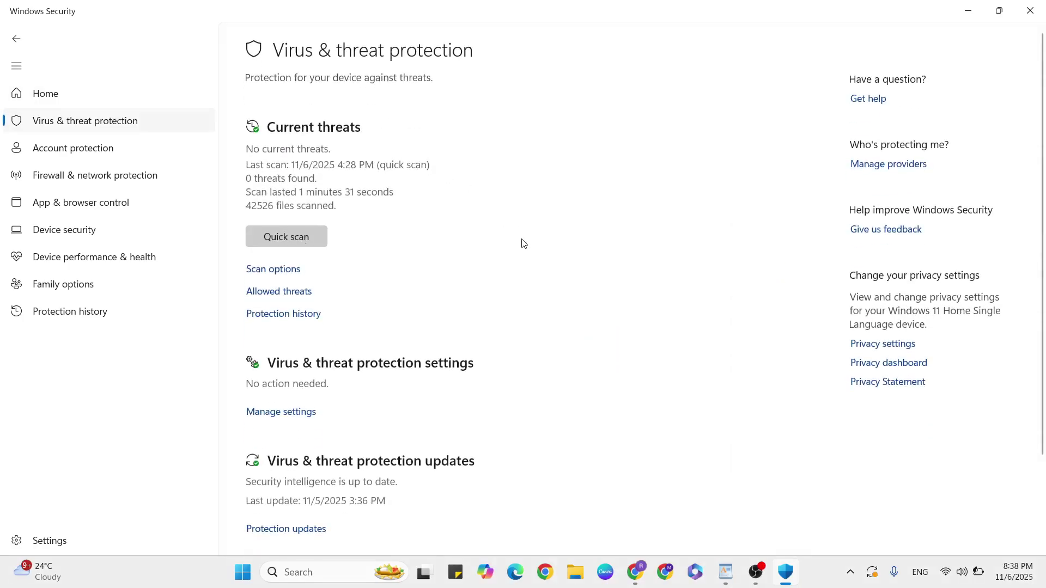
scroll(522, 242, down, 2)
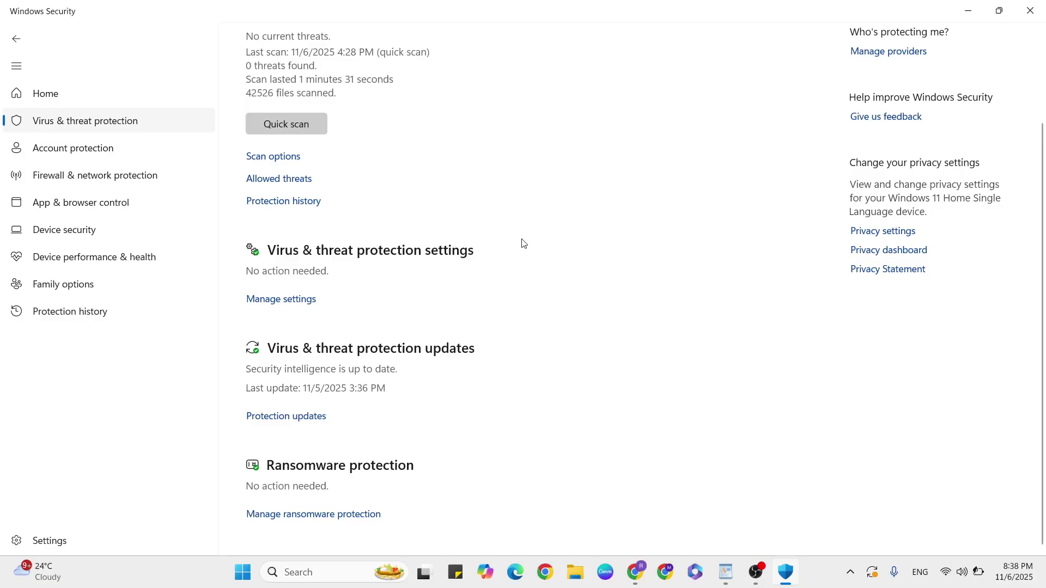
click(284, 309)
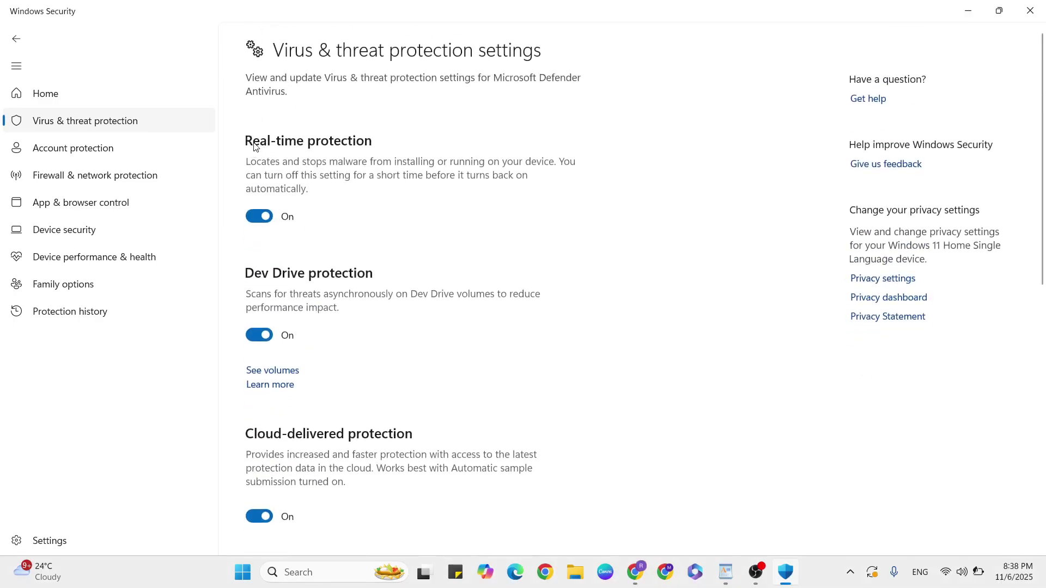
click(261, 227)
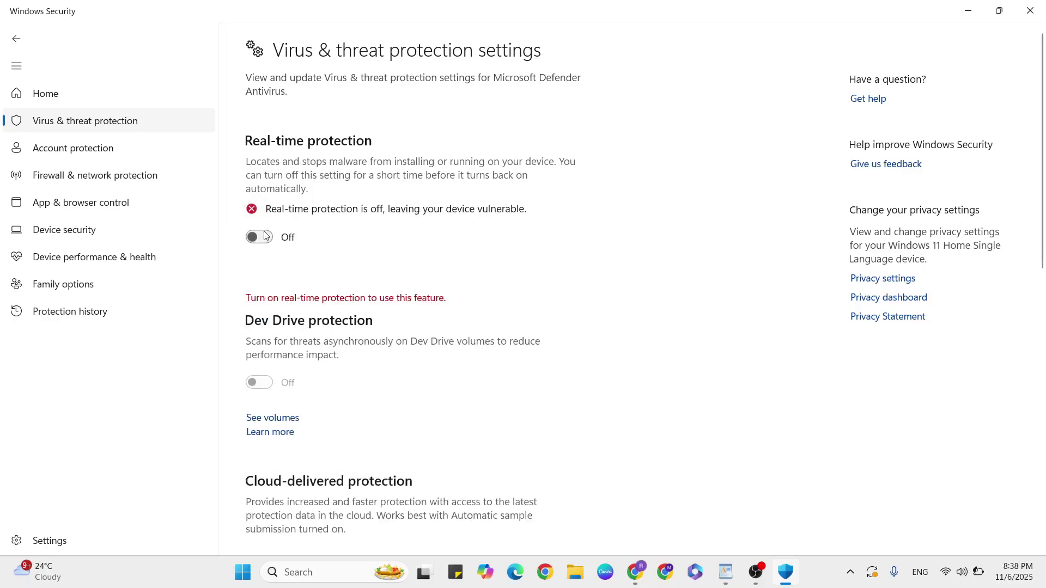
click(1042, 5)
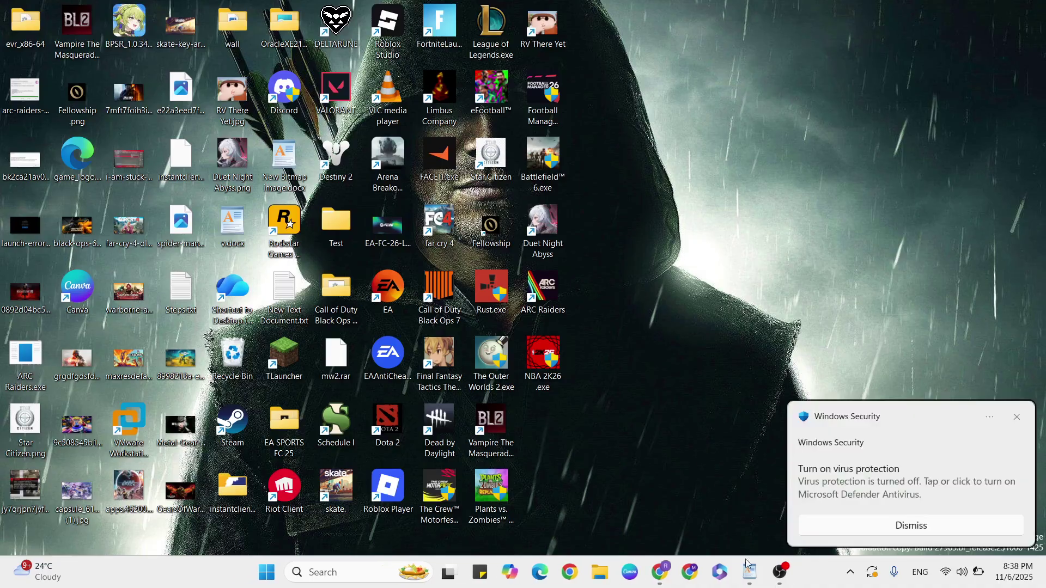
Move to the Windows Update item in the v.docx notes, then clear to the desktop
click(748, 570)
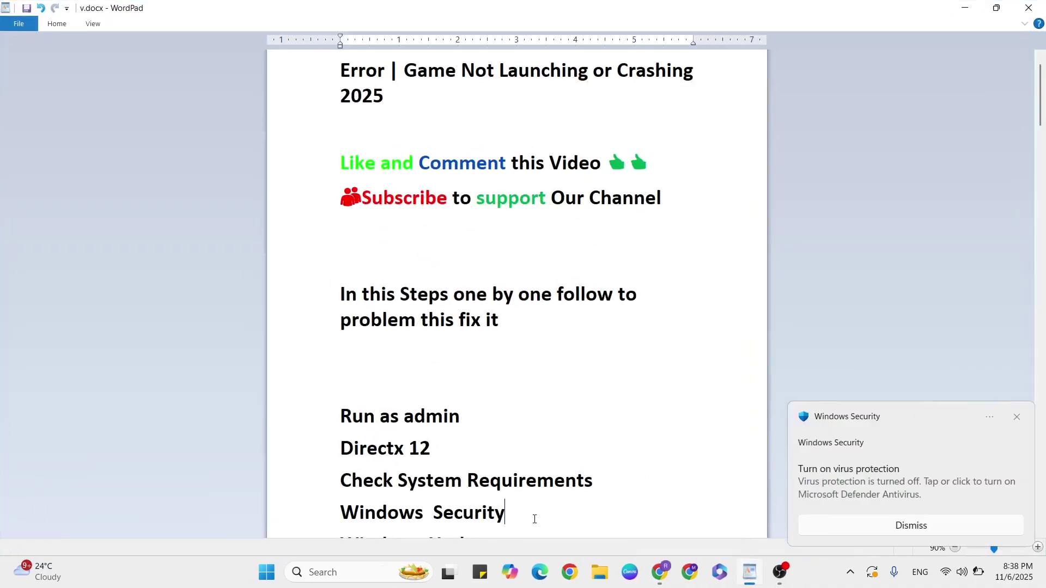
key(Down)
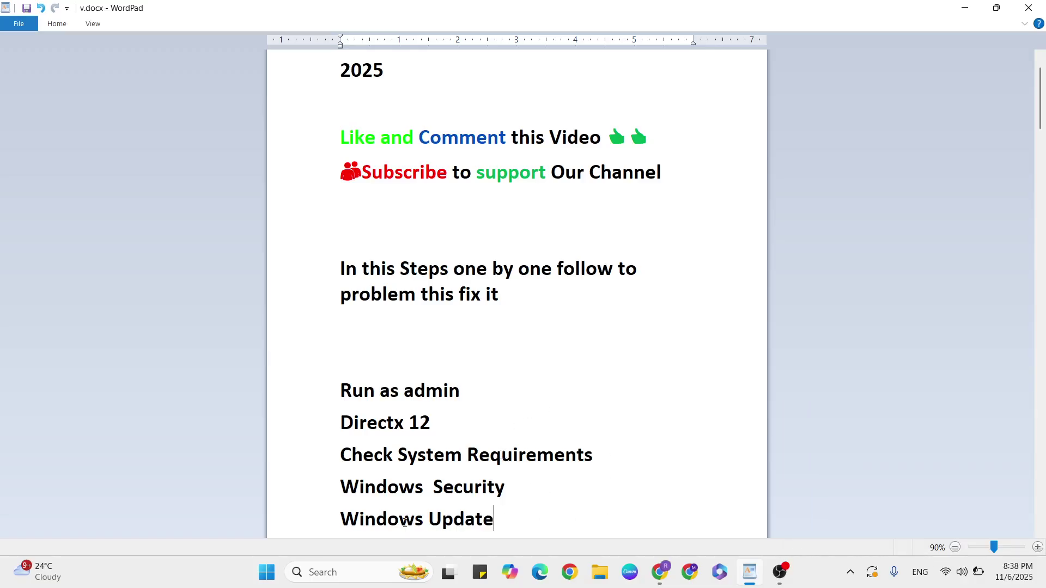
key(super+d)
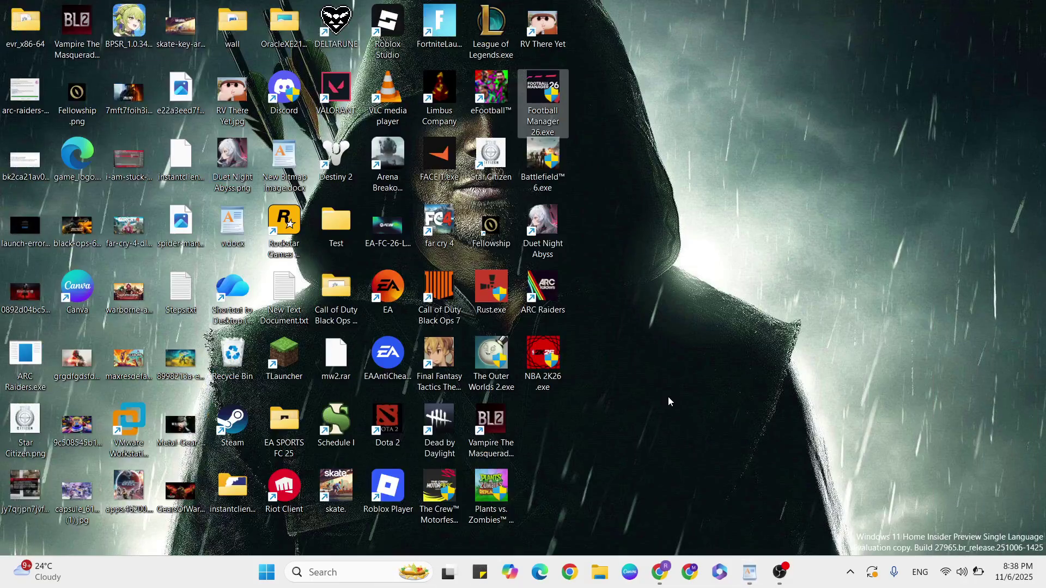
Open Settings via a 'sett' search, review the pending restart on Windows Update, and close Settings
click(327, 571)
text(sett)
click(373, 152)
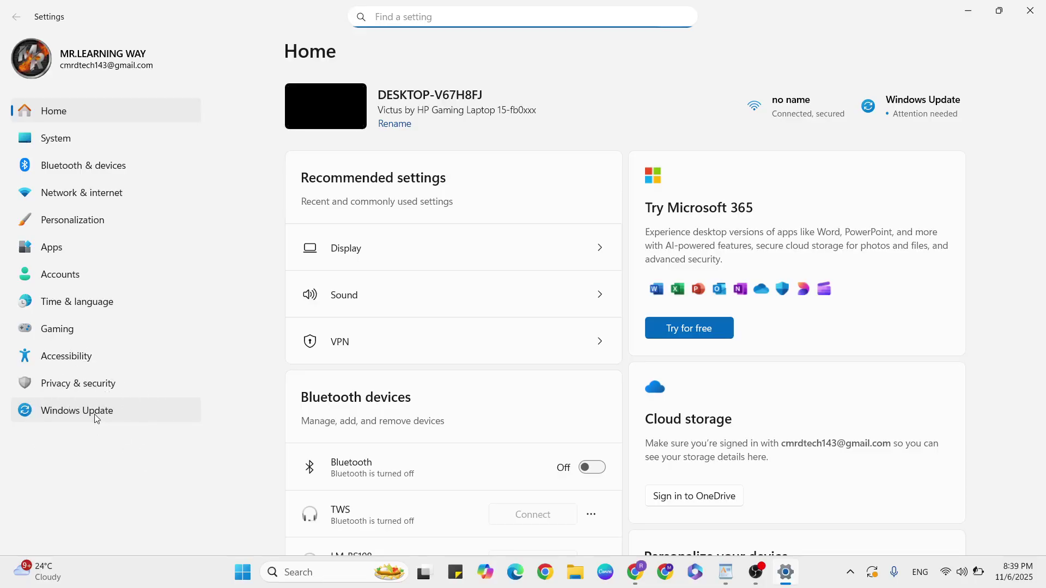
click(97, 417)
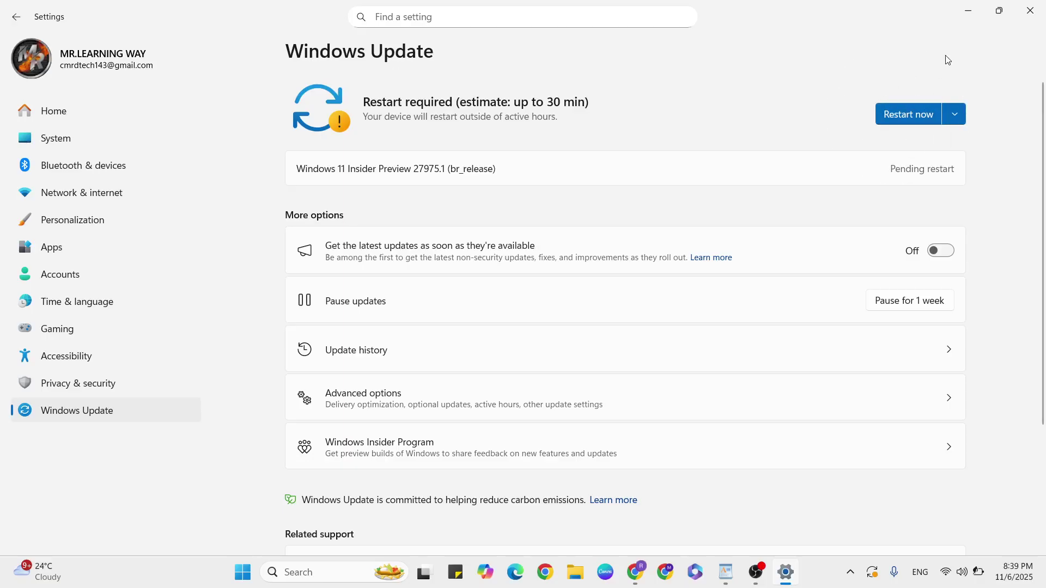
click(1031, 9)
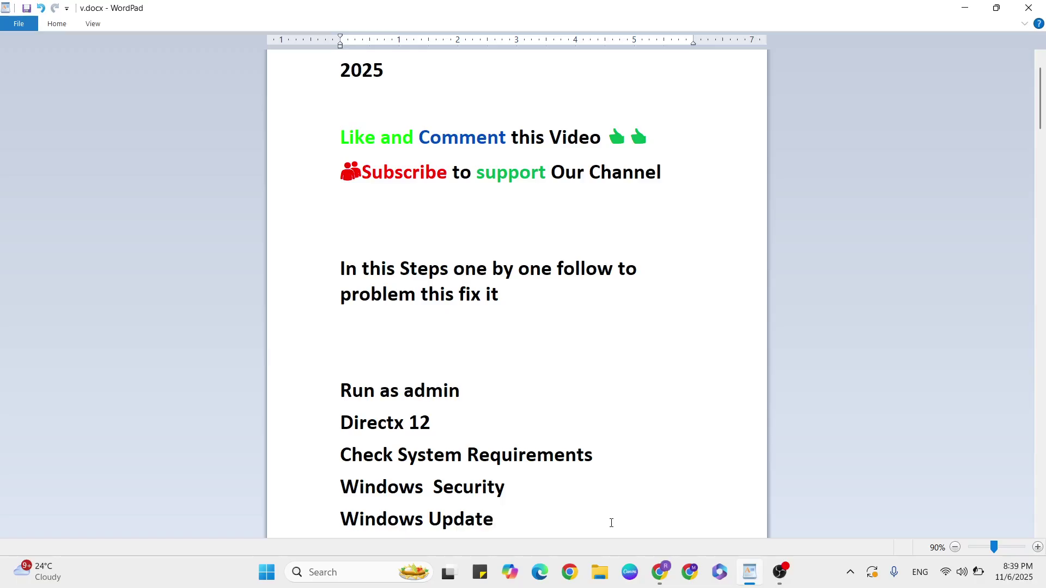
key(Down)
key(Down)
key(Down)
key(Down)
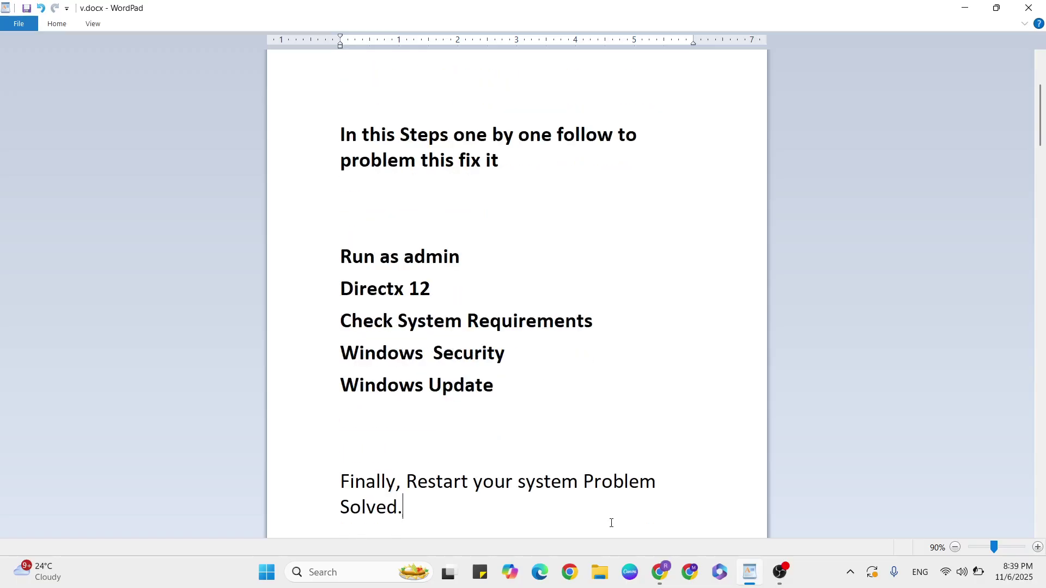
key(Down)
key(Down)
key(Down)
key(Down)
key(Down)
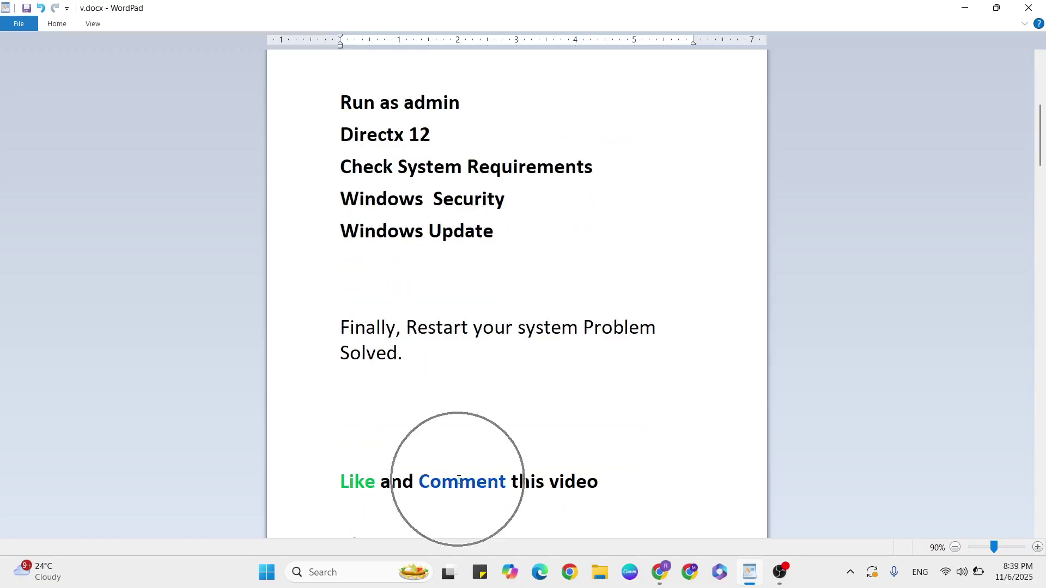
key(Down)
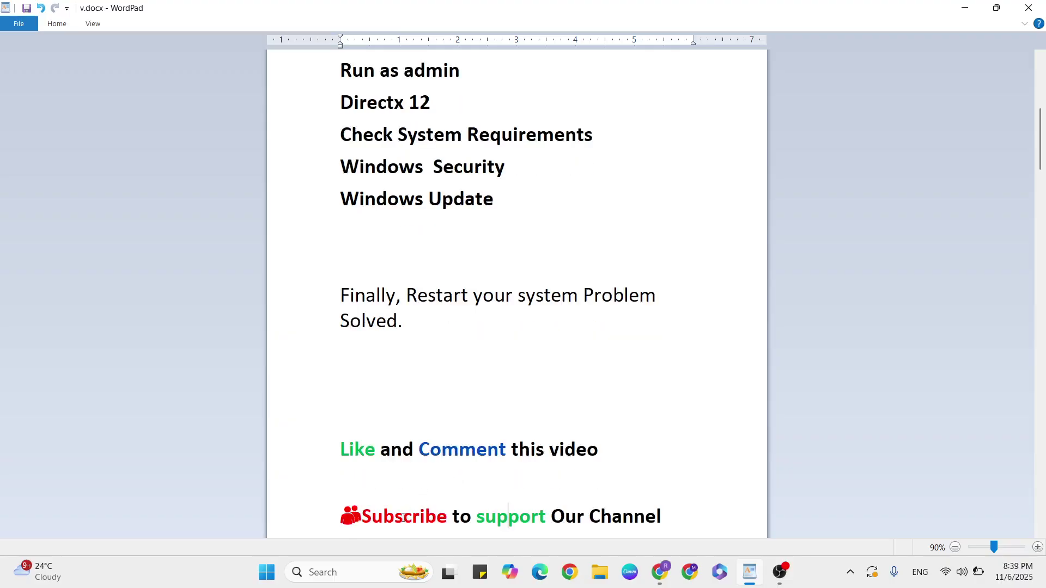
click(359, 456)
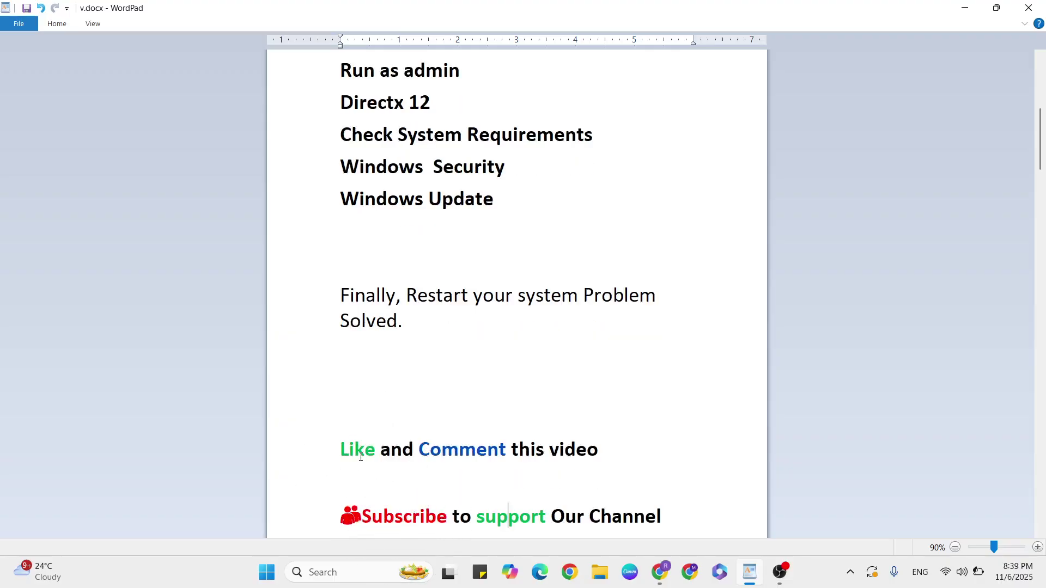